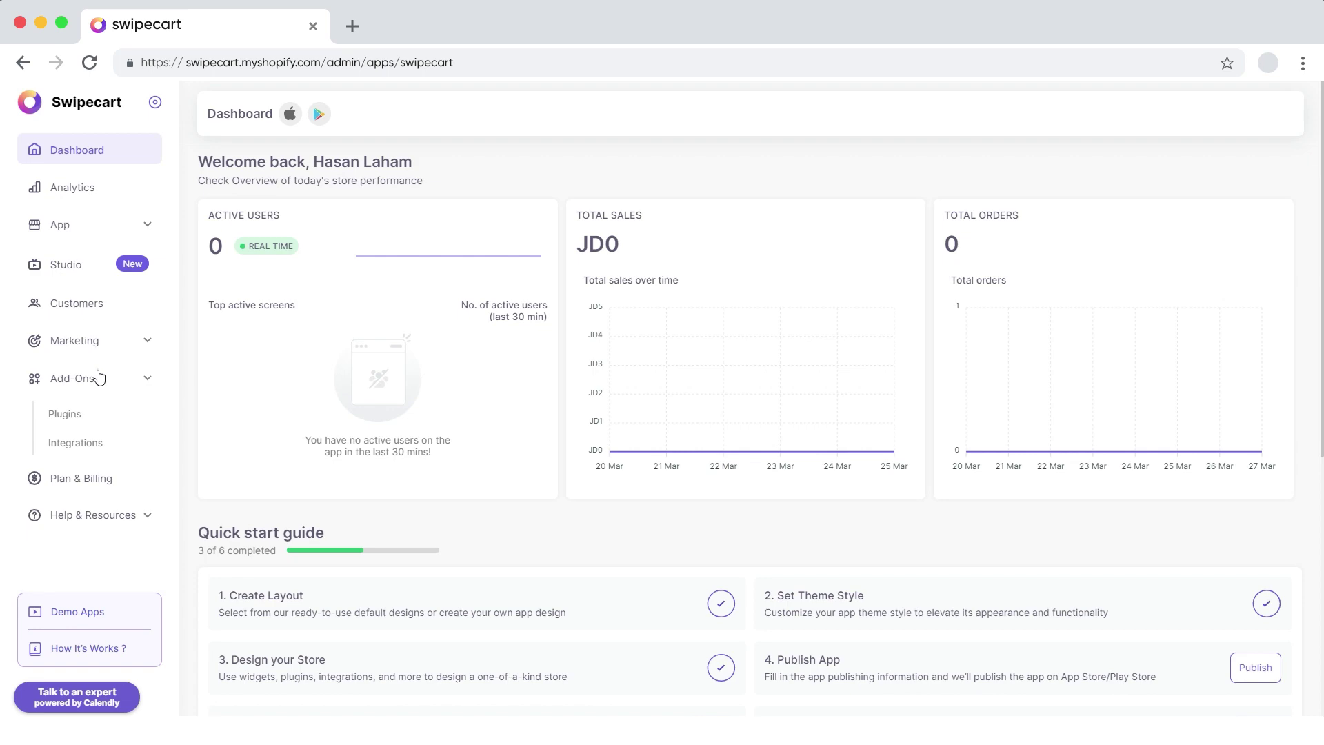
- Open the Abandoned Cart Pop Up plugin page from the Add-Ons plugin list
left_click(66, 415)
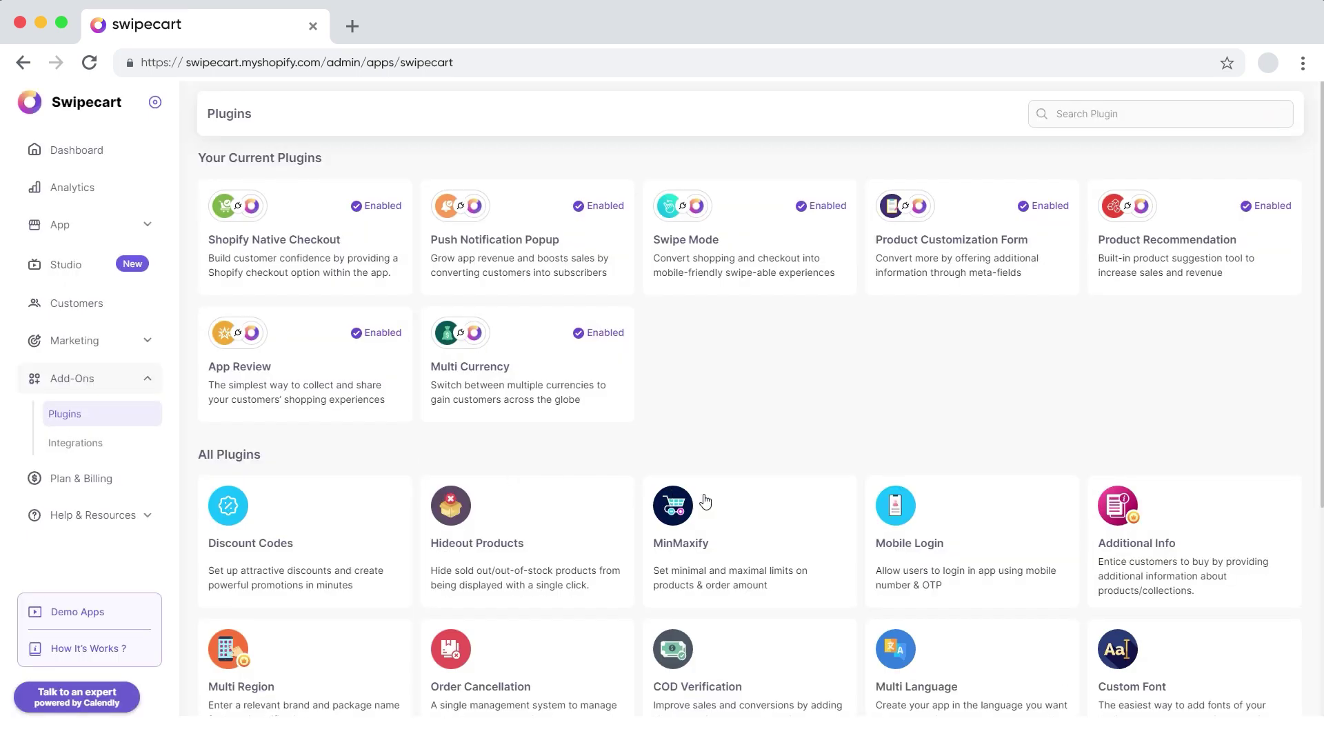
scroll(704, 500, "down", 4)
scroll(705, 500, "down", 3)
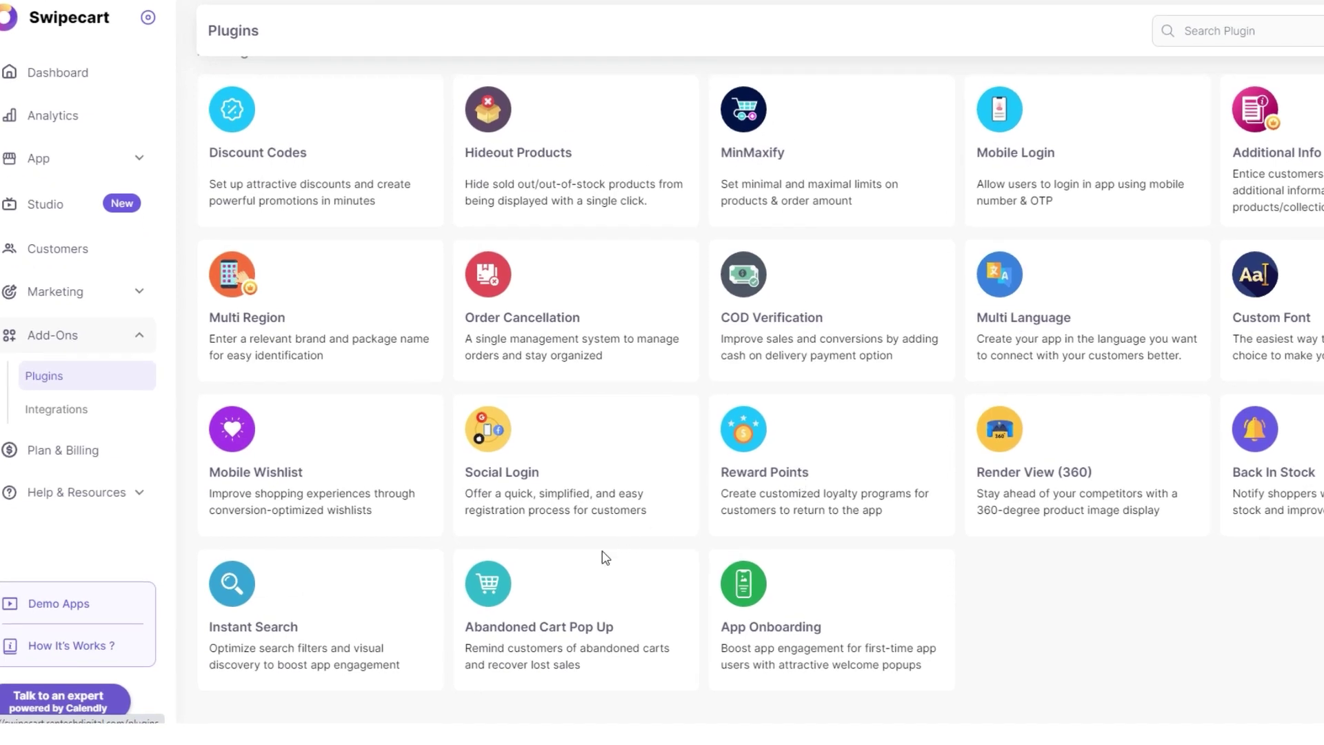
left_click(575, 594)
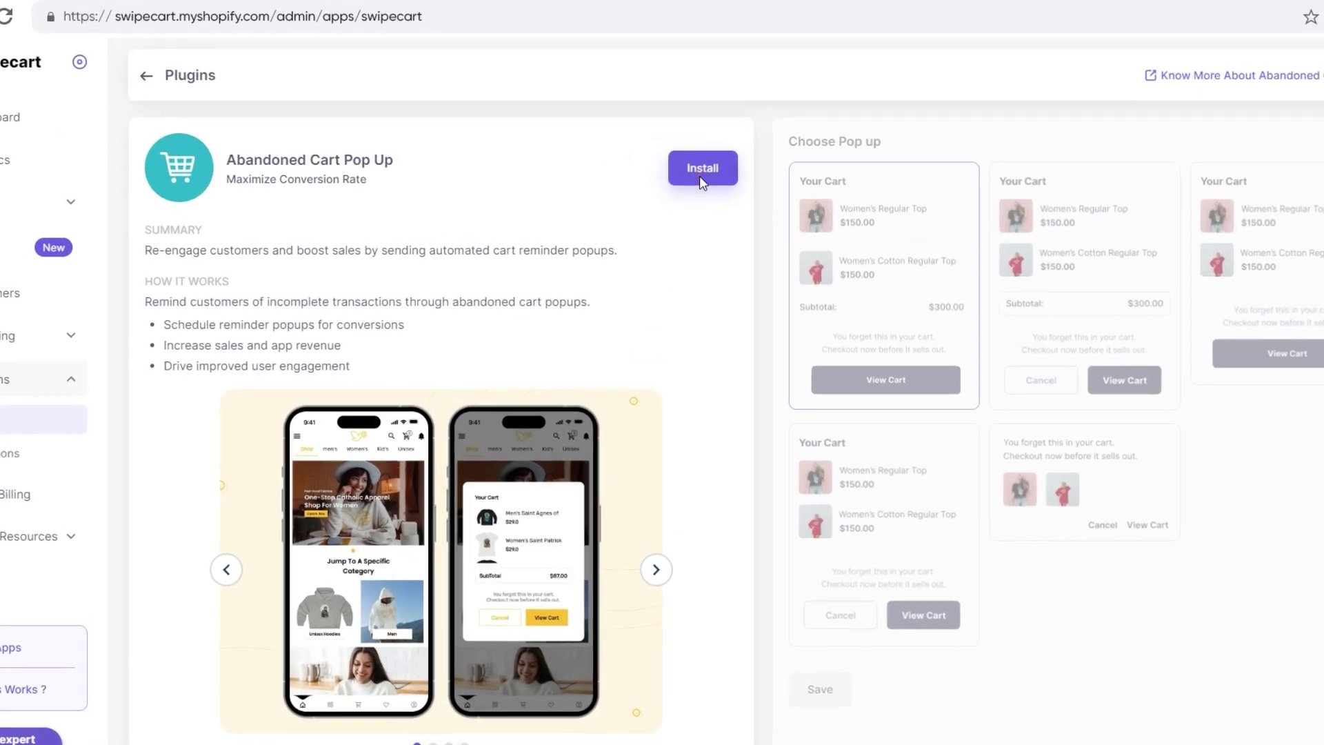
- Install and confirm the Abandoned Cart Pop Up plugin, then save the second pop-up layout
left_click(699, 175)
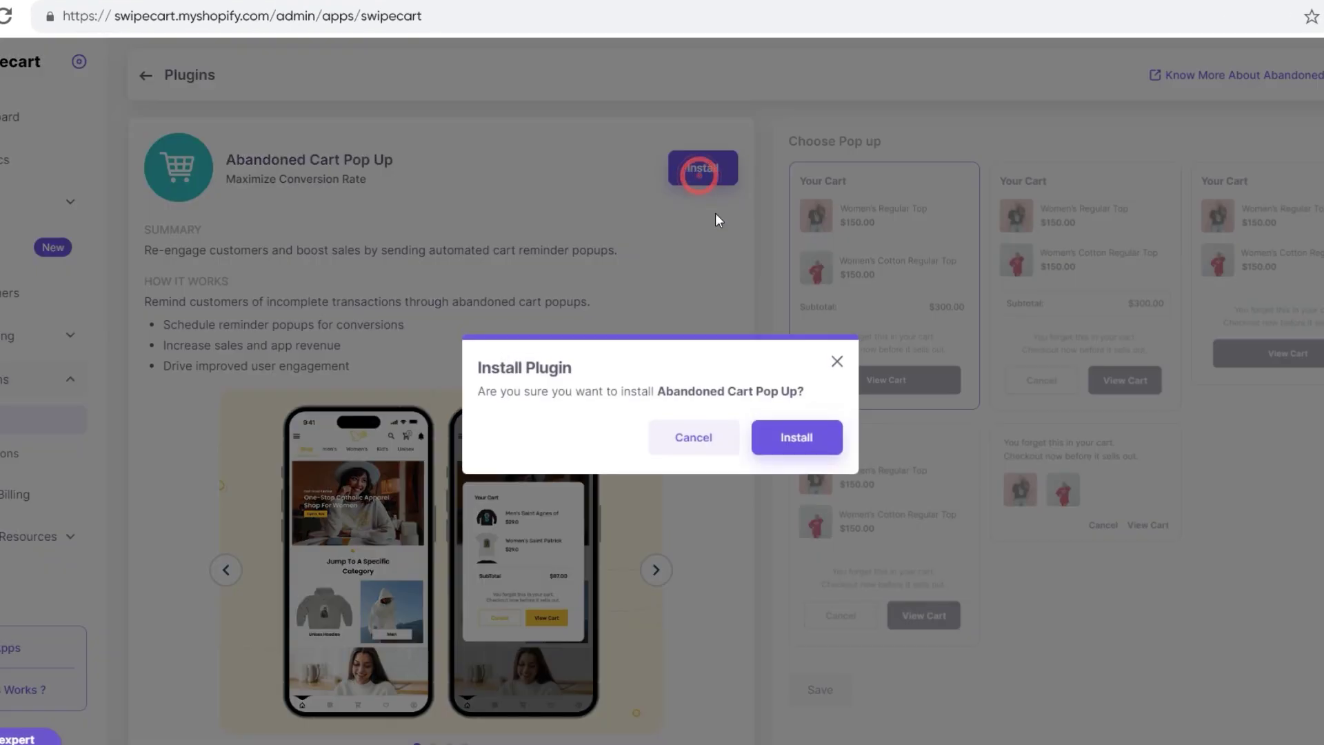
left_click(794, 439)
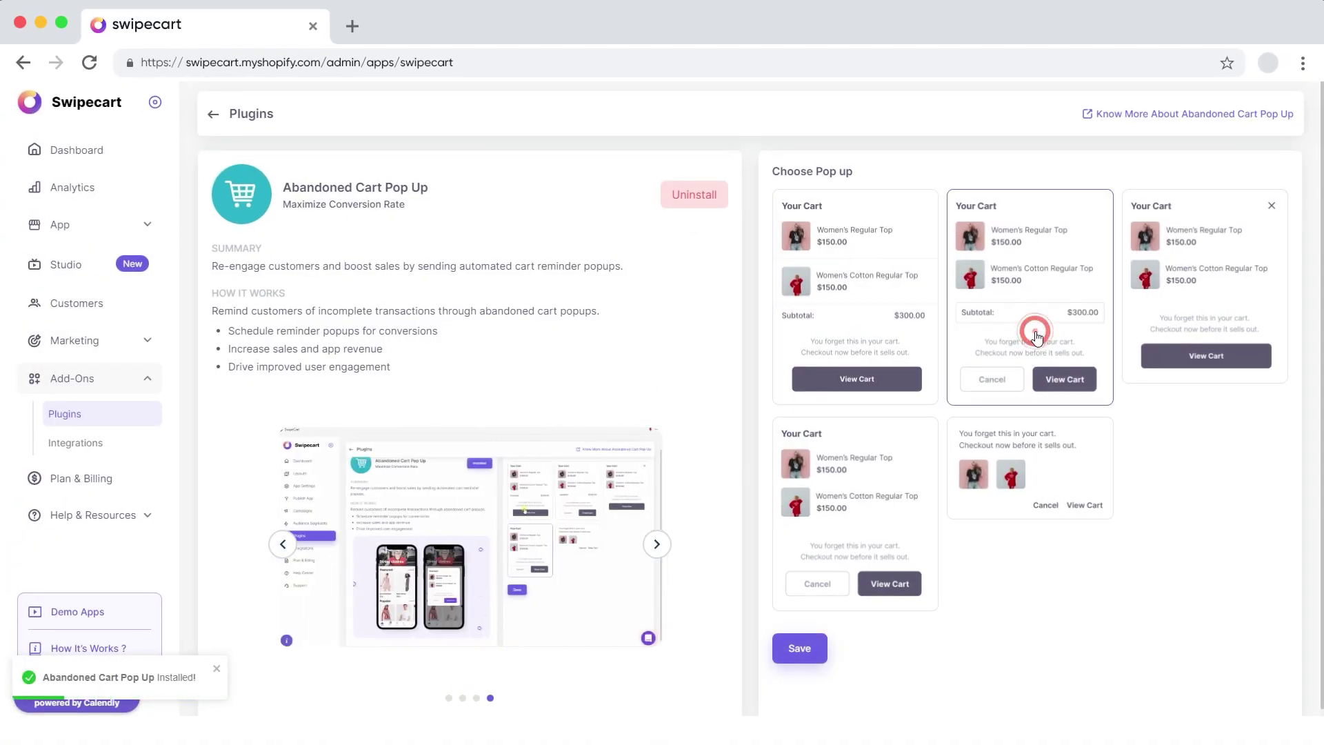
left_click(797, 648)
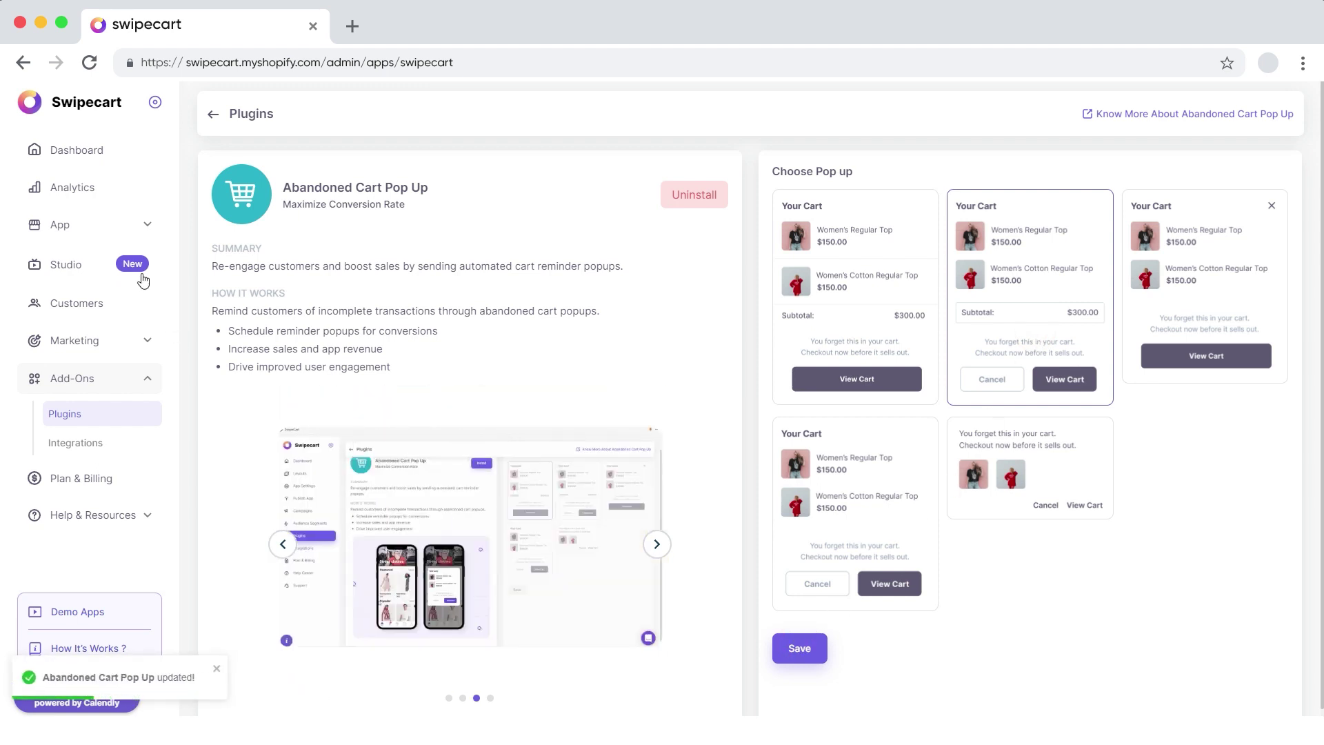
- Preview the current Kazamarka store design from App > Design in the phone preview
left_click(60, 225)
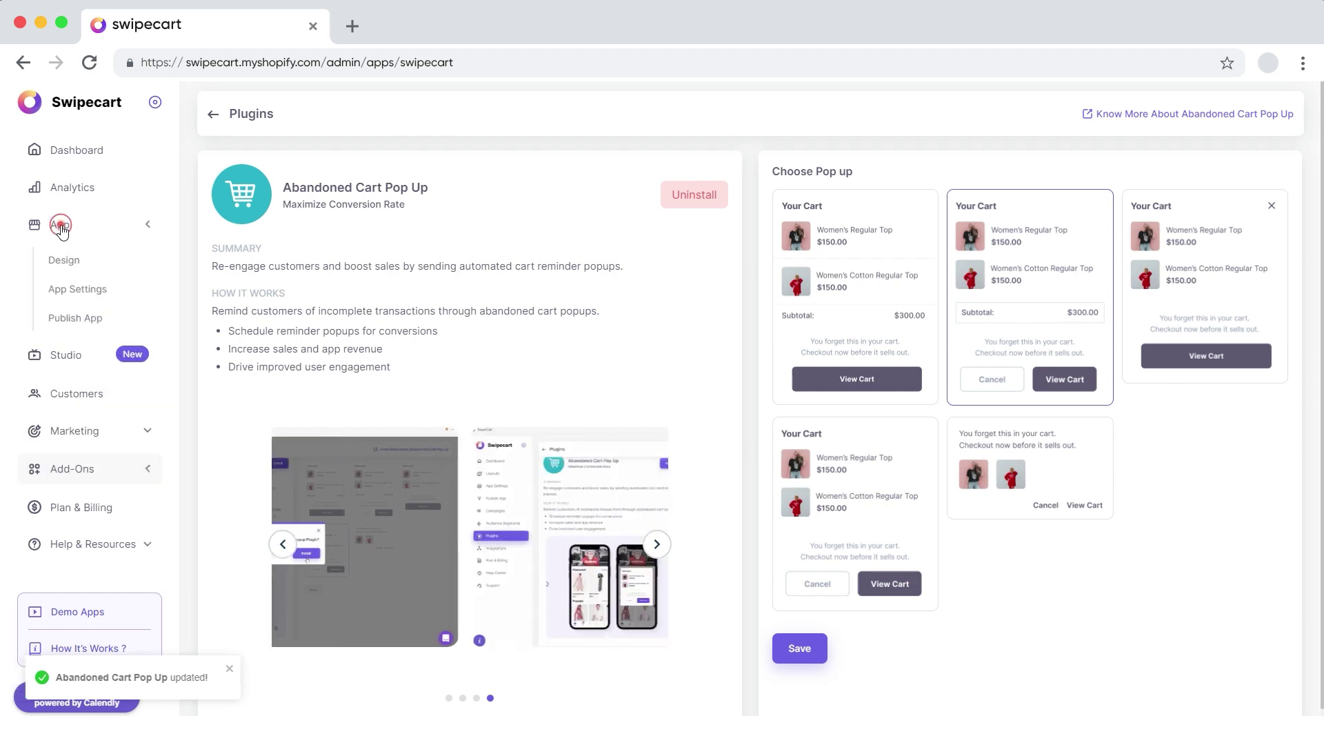
left_click(66, 261)
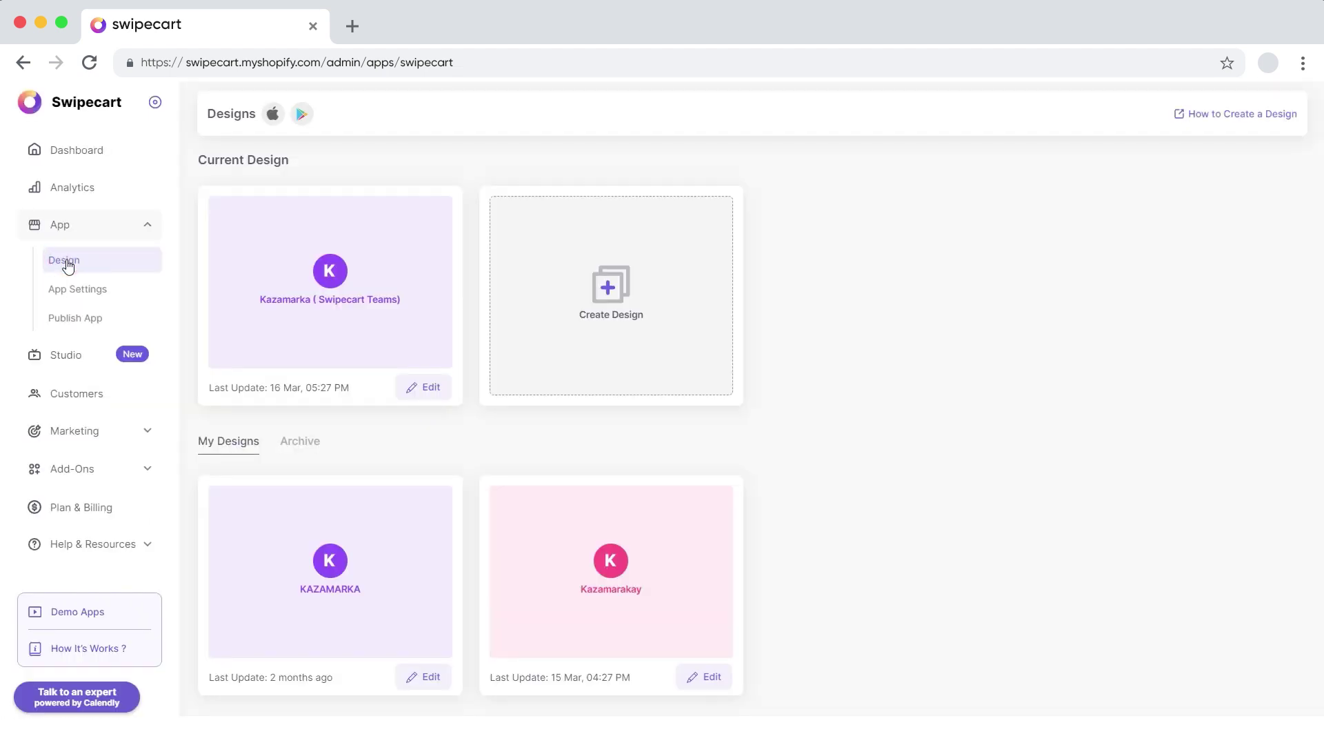
mouse_move(610, 572)
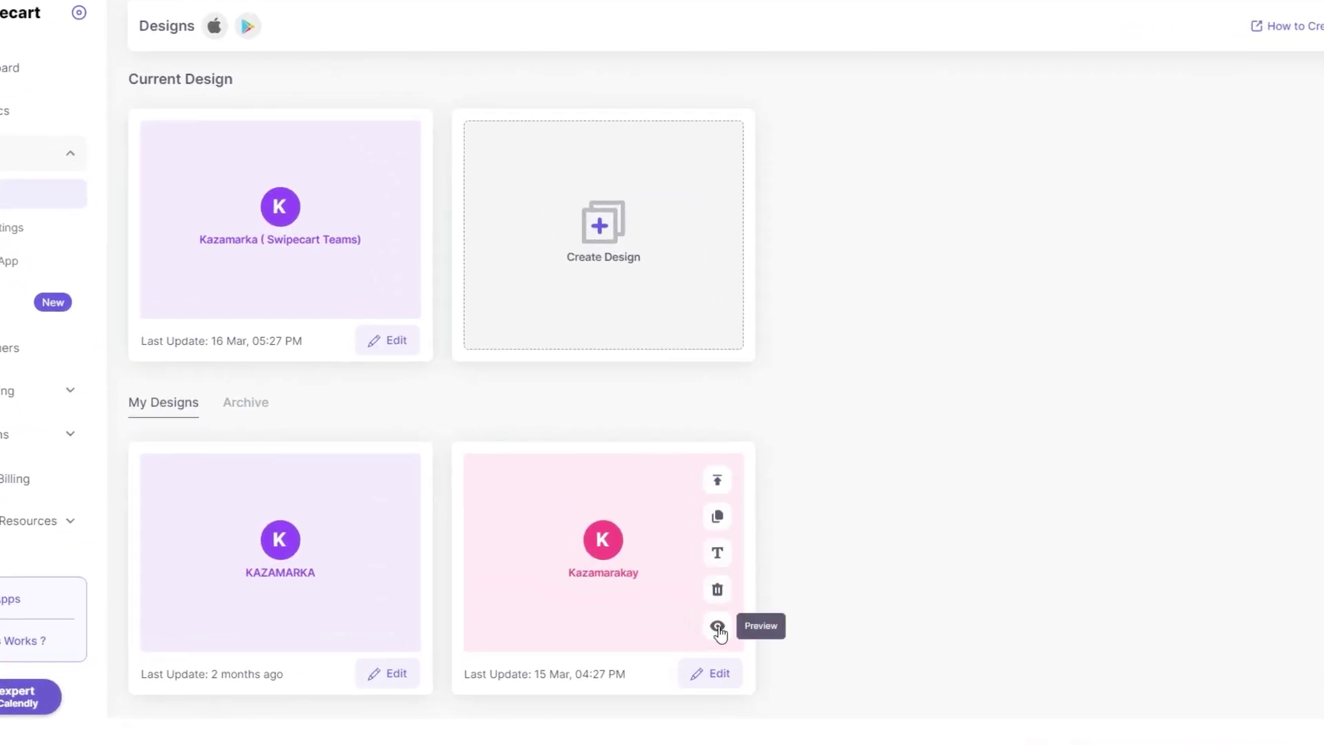
left_click(718, 627)
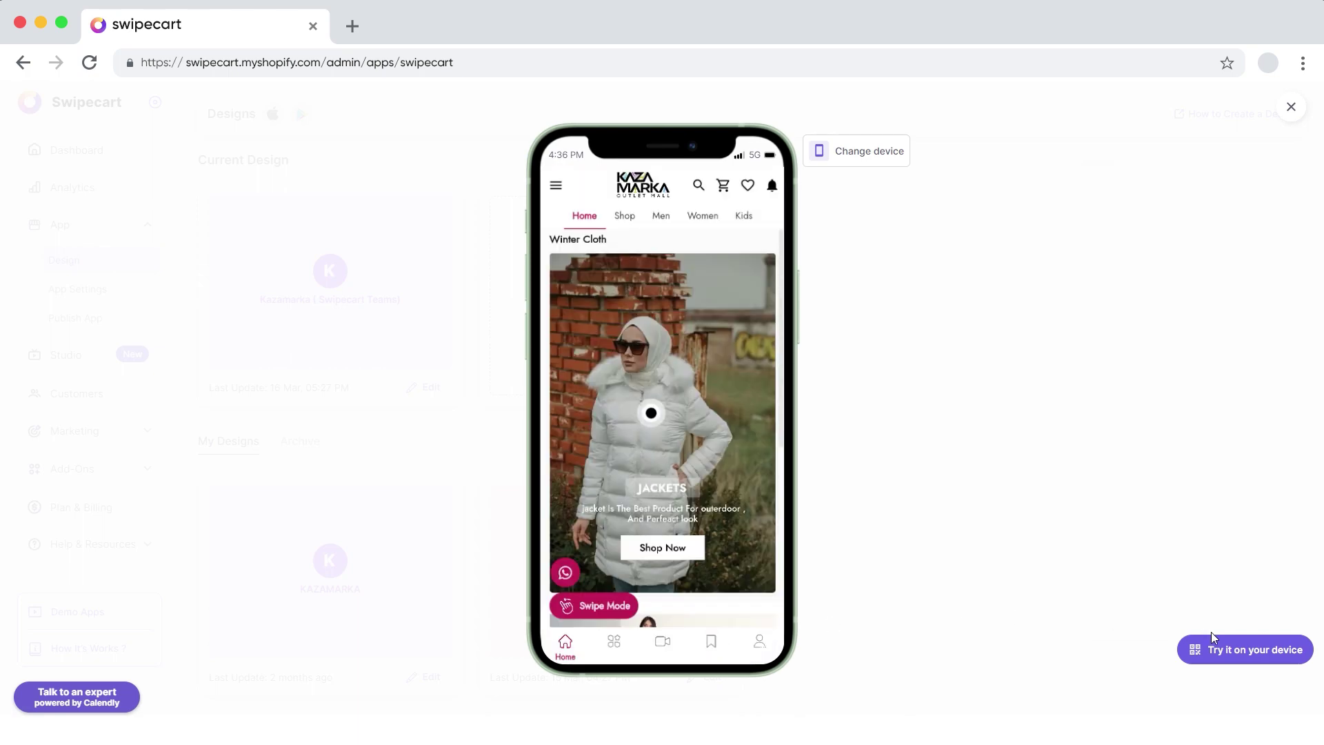
- Show the Preview App panel with the QR code and app link via 'Try it on your device'
left_click(1215, 641)
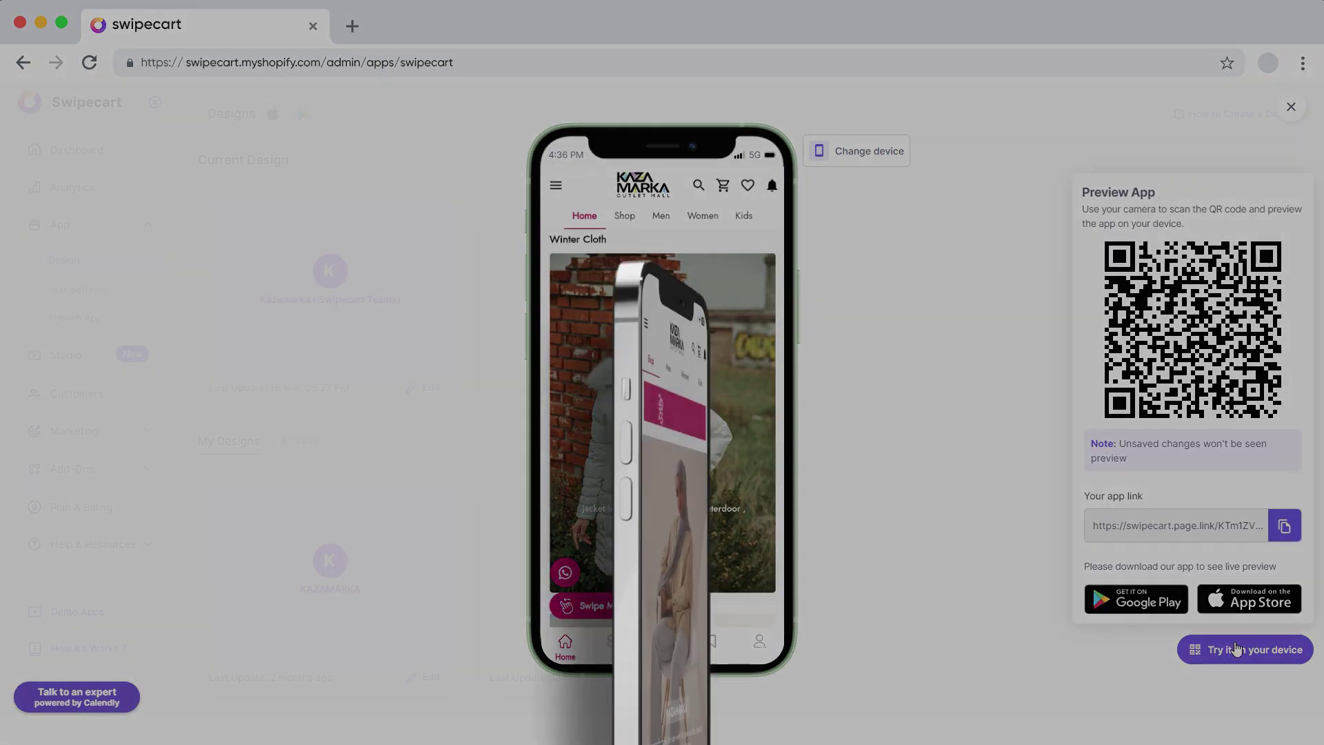